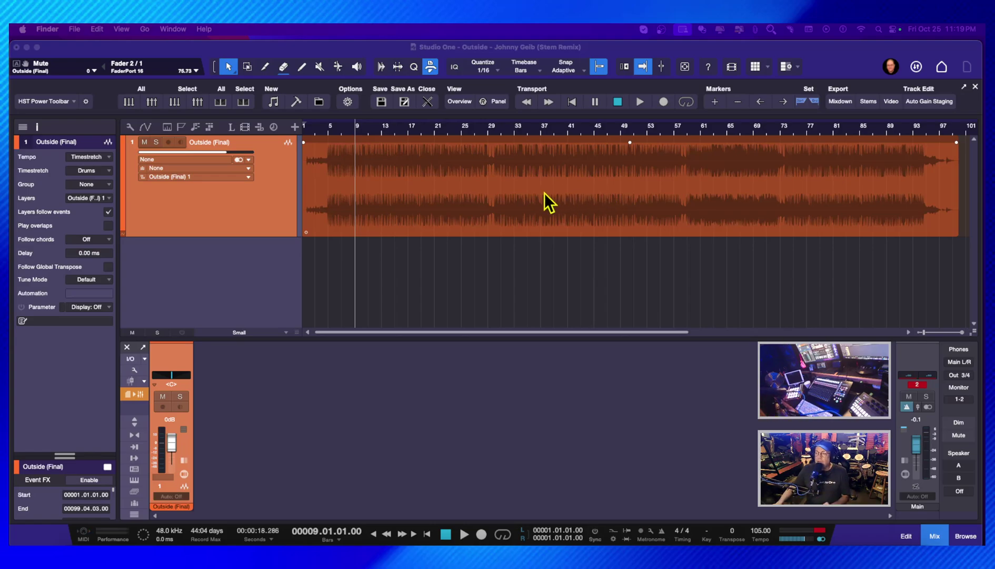
Step: Listen to the Outside (Final) mix and separate its audio event into Vocals, Drums, Bass and Other stems
key(space)
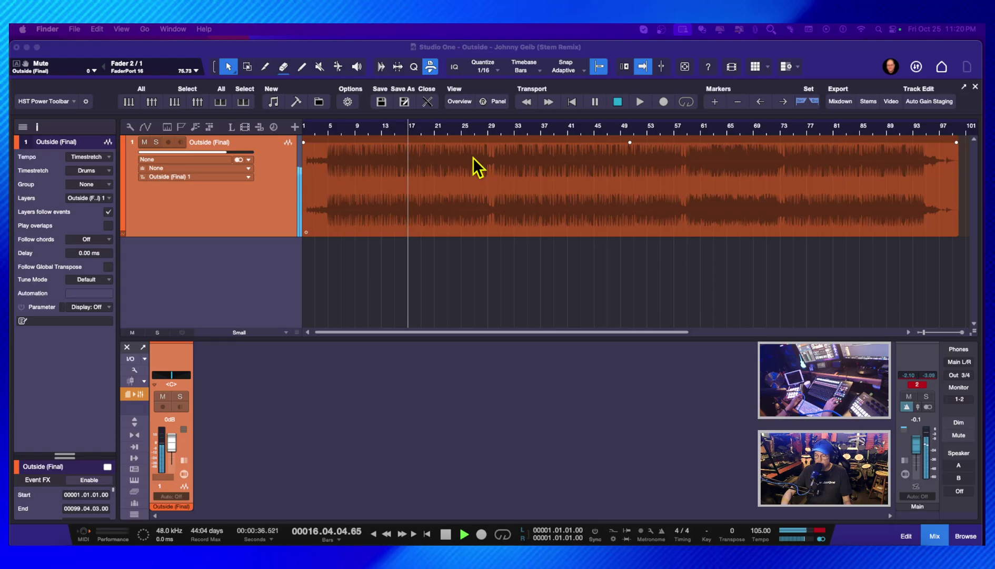
key(space)
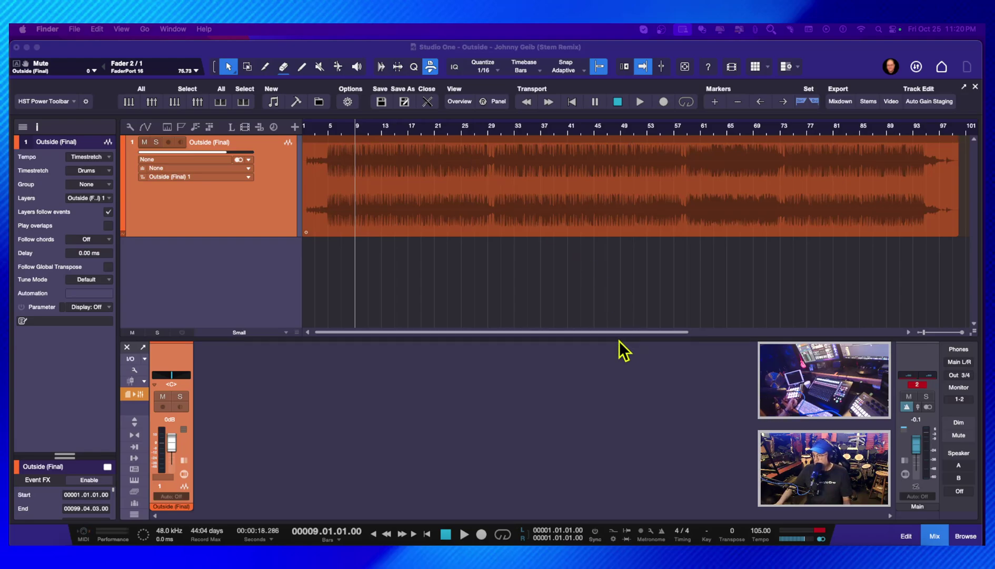
right_click(425, 180)
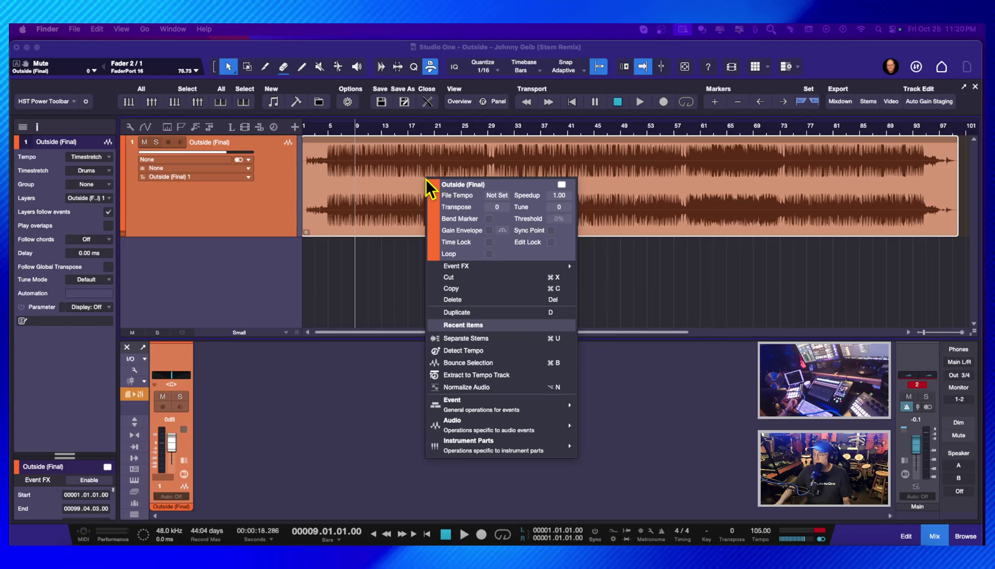
click(472, 341)
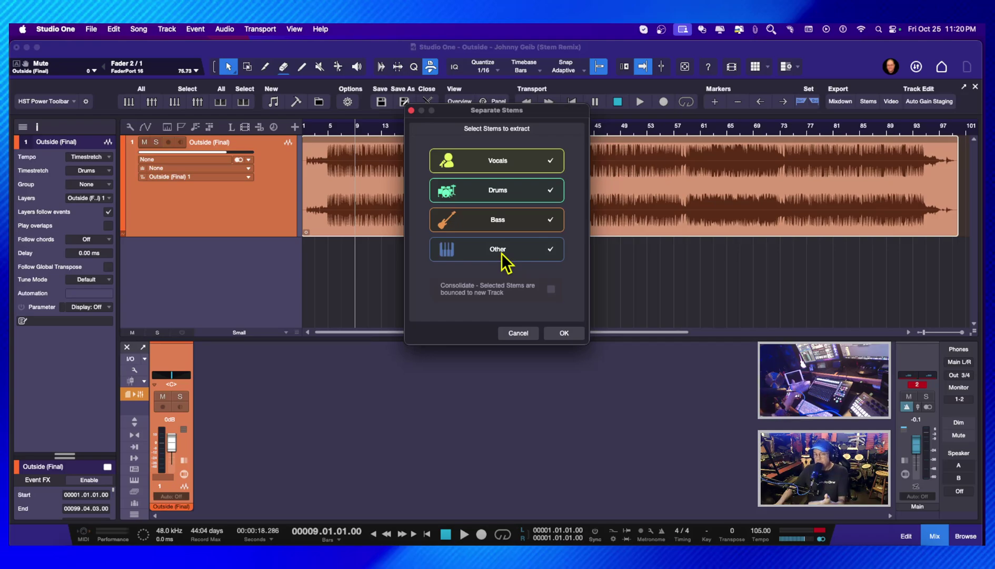
click(565, 333)
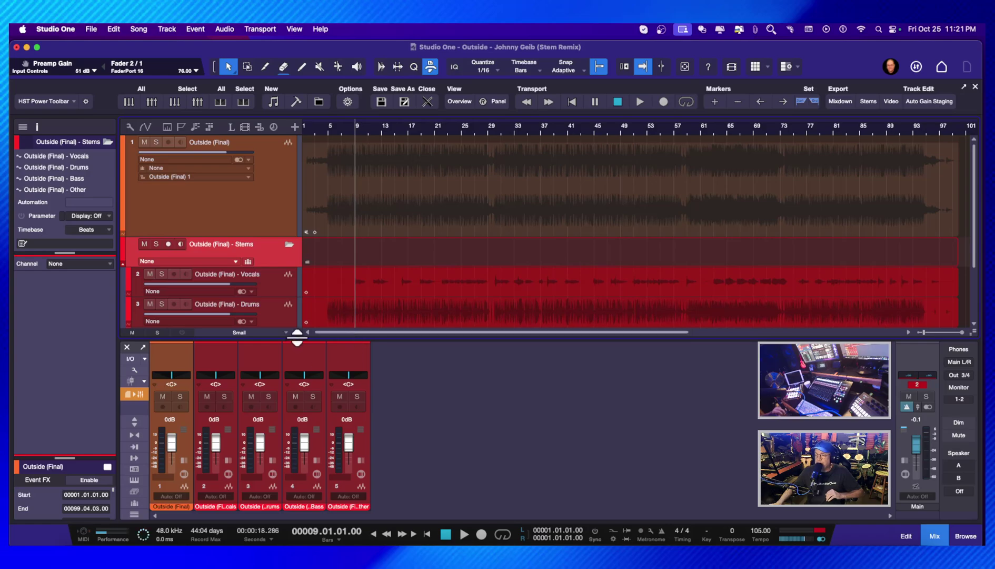
Step: During playback, lower the Drums stem to -3.1 dB and raise the Vocals stem to +3.3 dB
scroll(298, 334, down, 3)
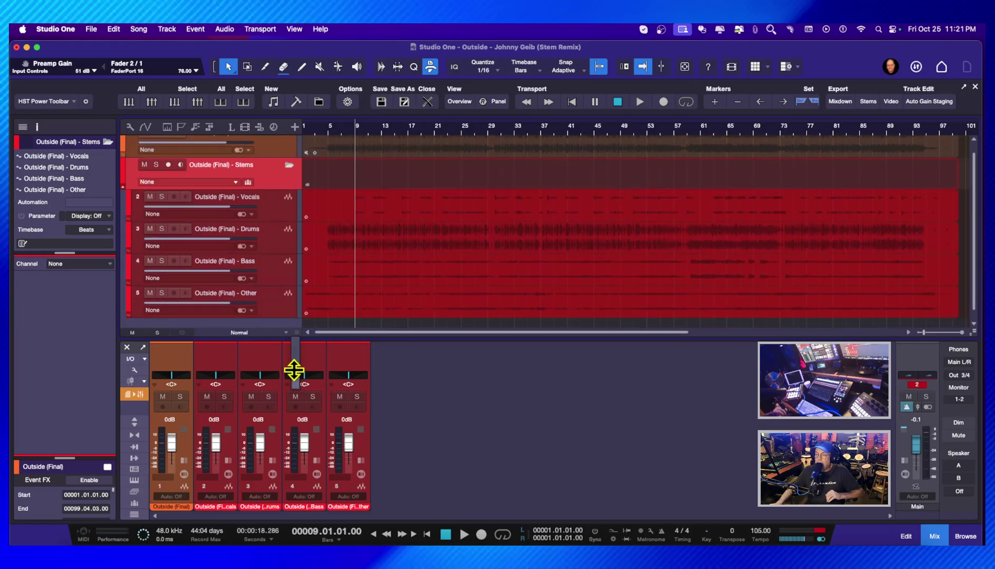
scroll(298, 333, up, 2)
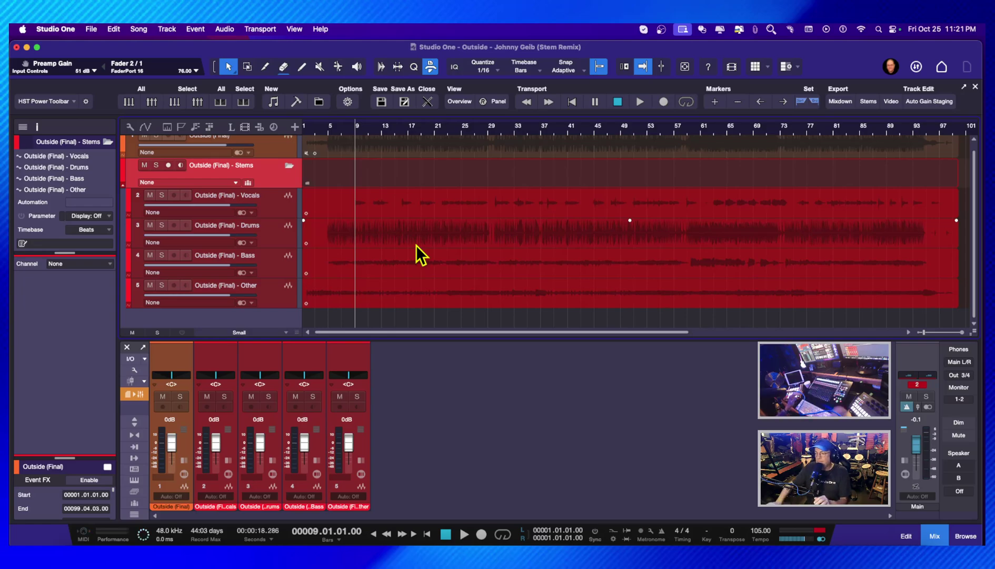
key(space)
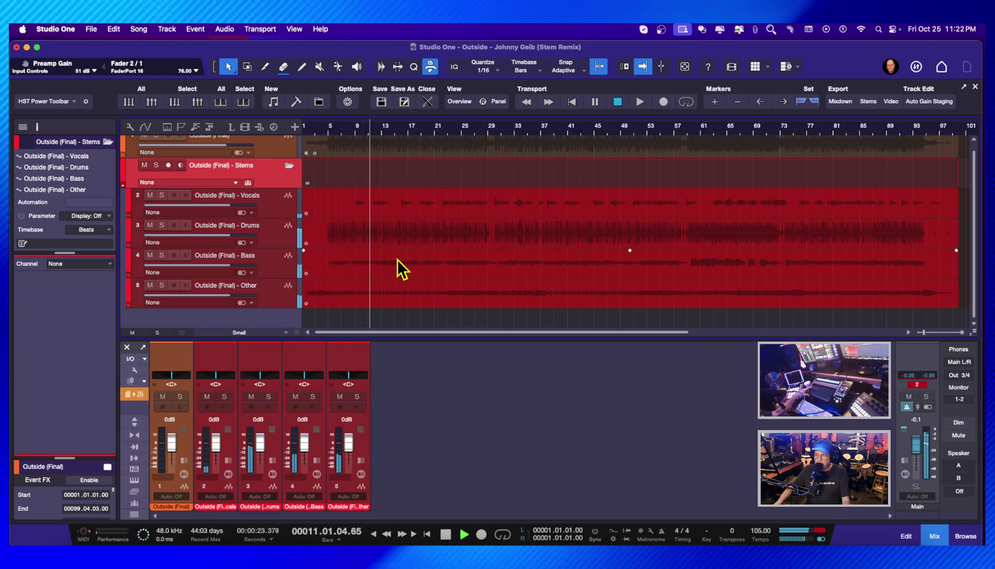
click(271, 236)
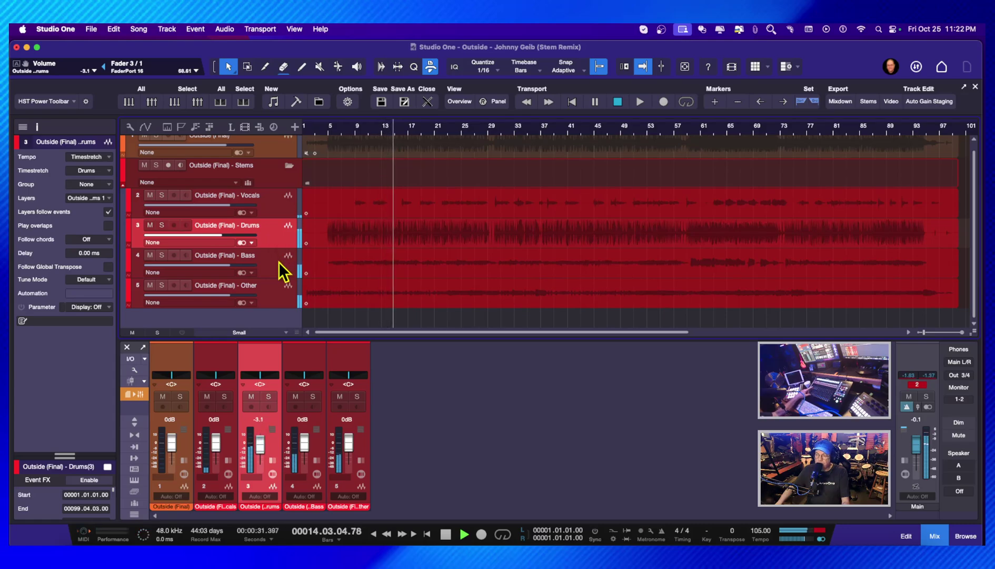
click(276, 203)
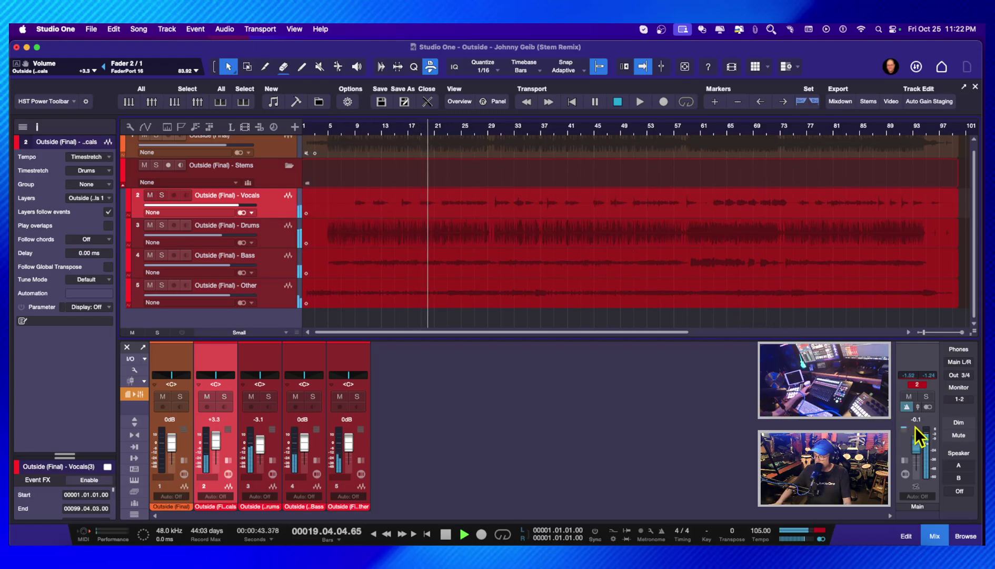
Step: Enable the Main channel's Pro EQ, setting the HF band to about 9.84 kHz and boosting the LF band 5.75 dB at 23.8 Hz
click(910, 469)
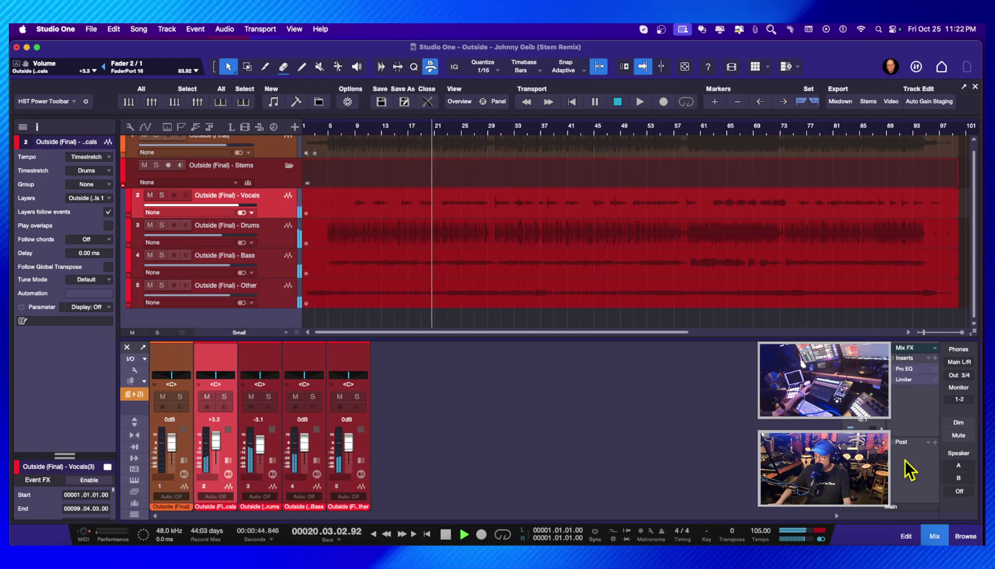
click(906, 368)
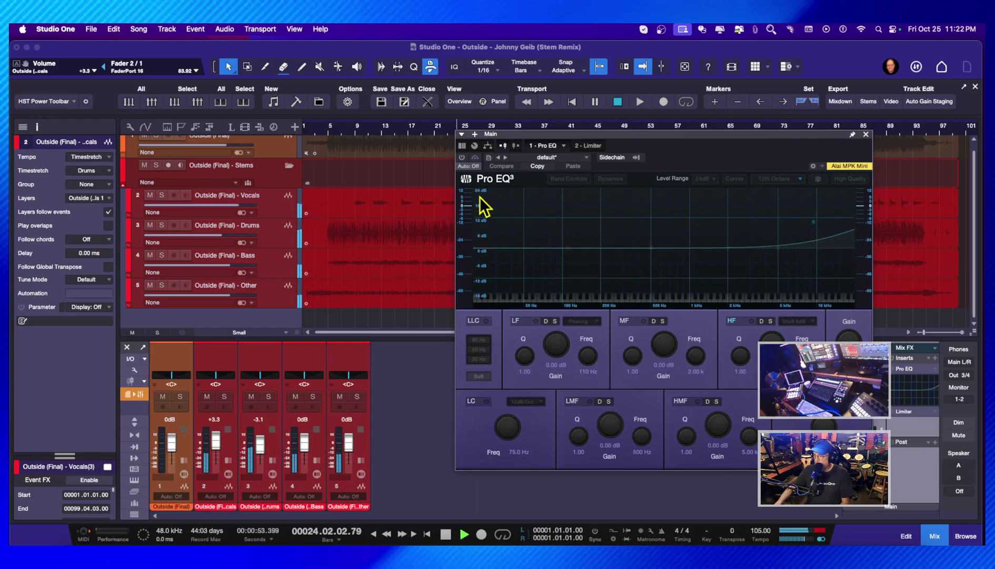
click(462, 158)
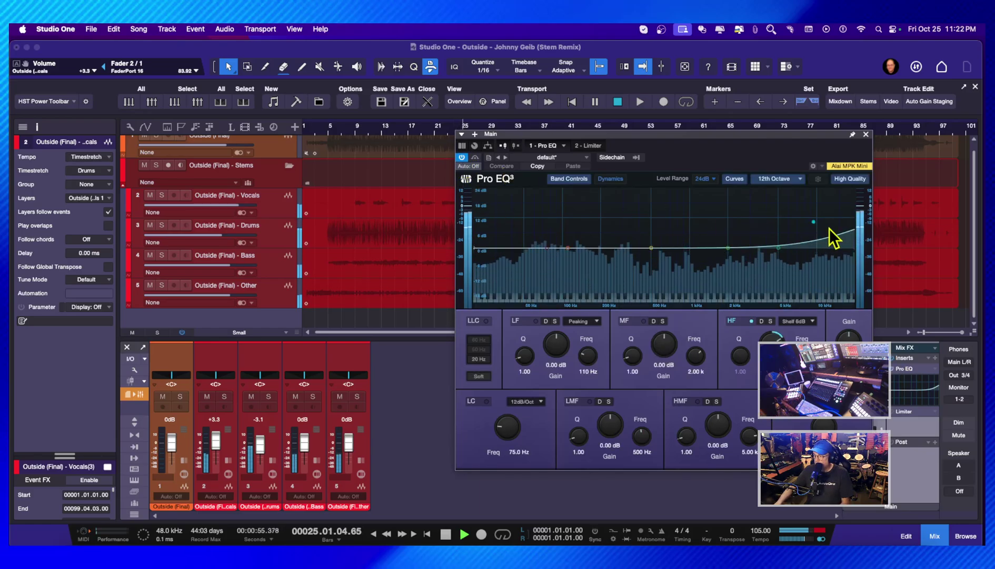
drag(810, 226, 818, 232)
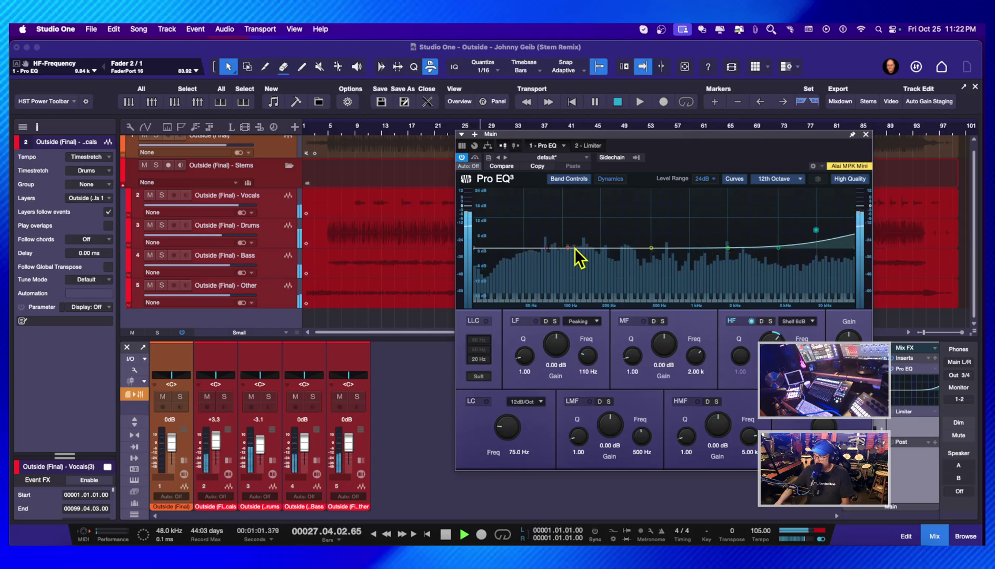
drag(565, 247, 483, 237)
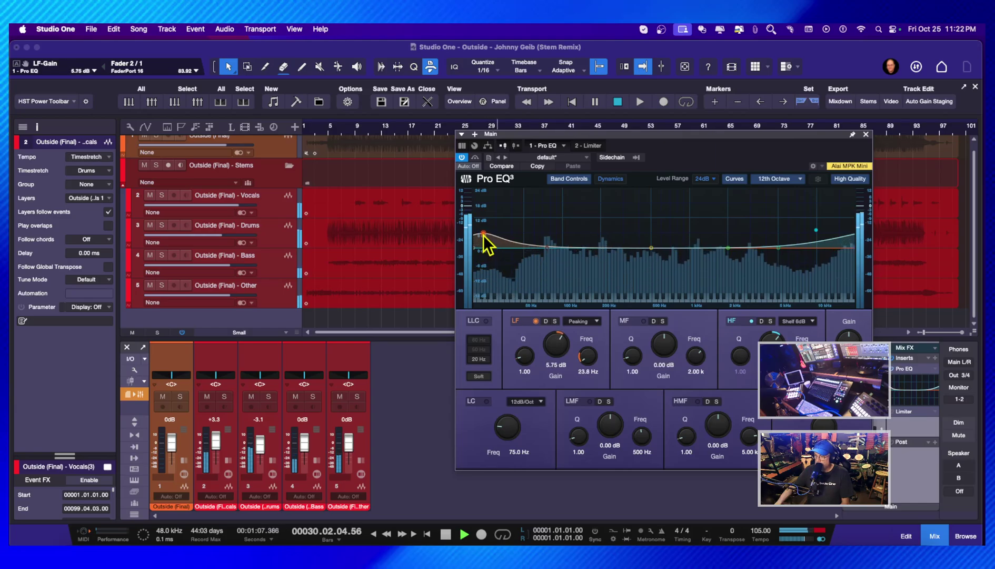
click(866, 135)
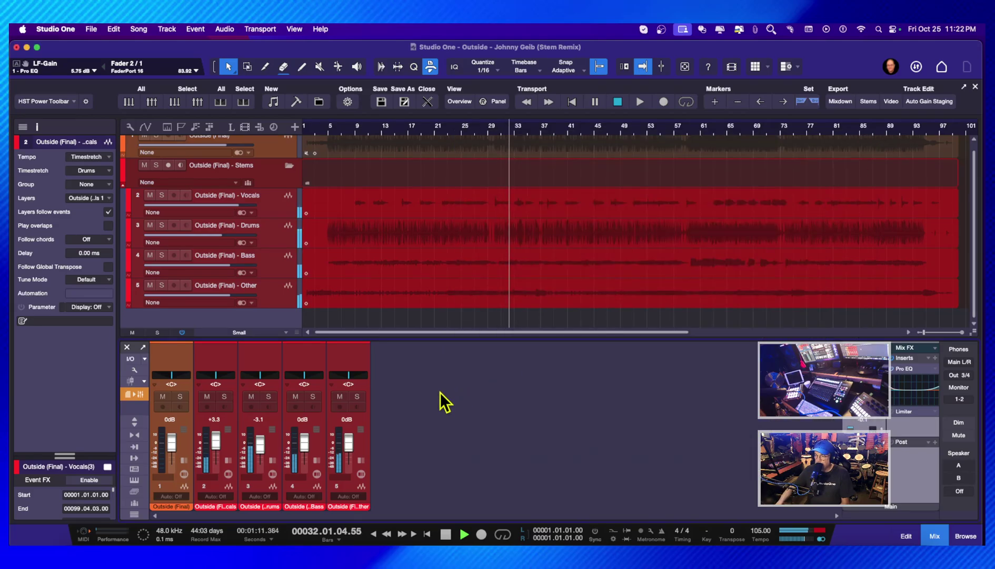
Step: Play the stems from the song start and from bar 9, setting Other to -0.1 dB and Vocals to +4.7 dB
scroll(416, 235, up, 1)
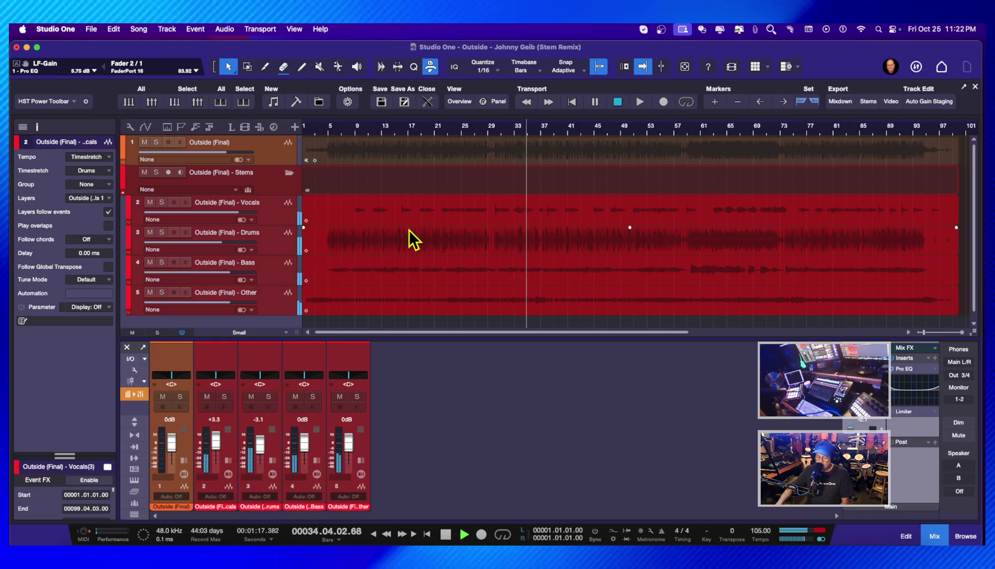
key(space)
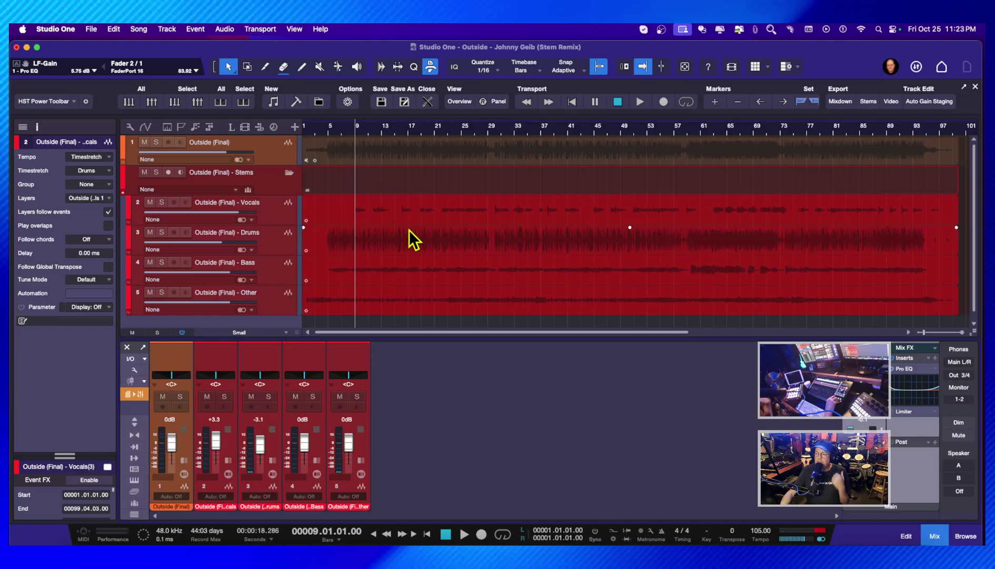
key(Home)
key(space)
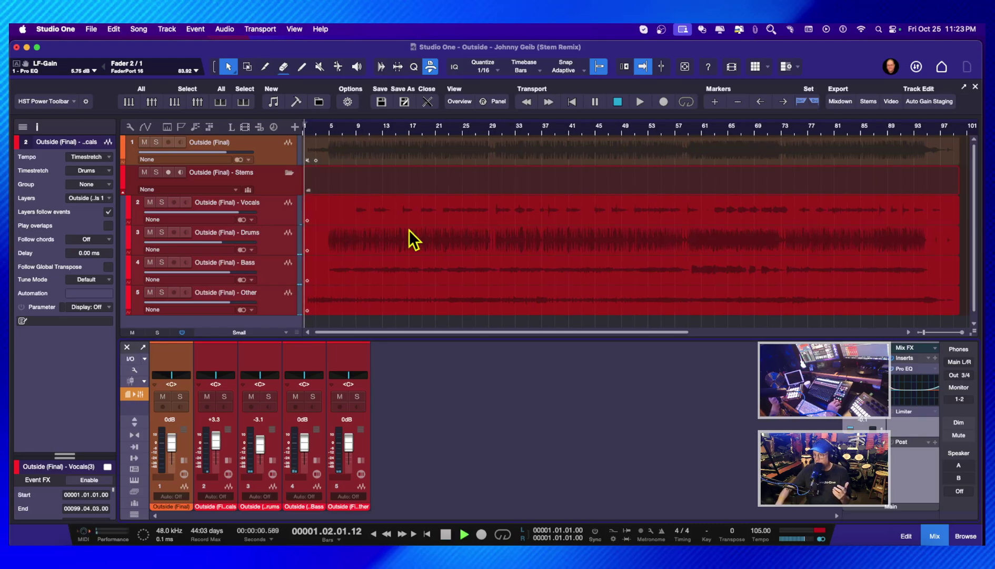
click(356, 129)
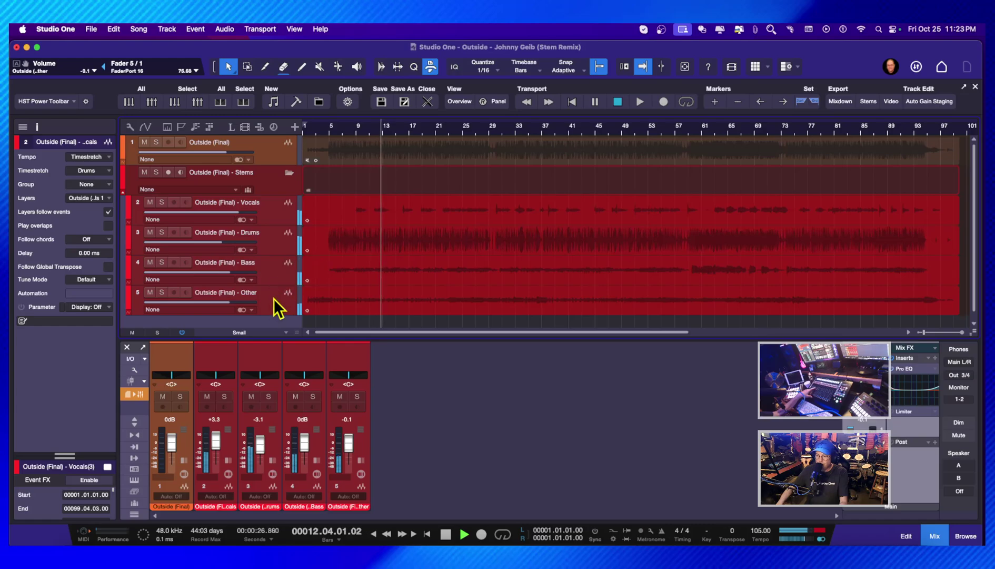
click(277, 206)
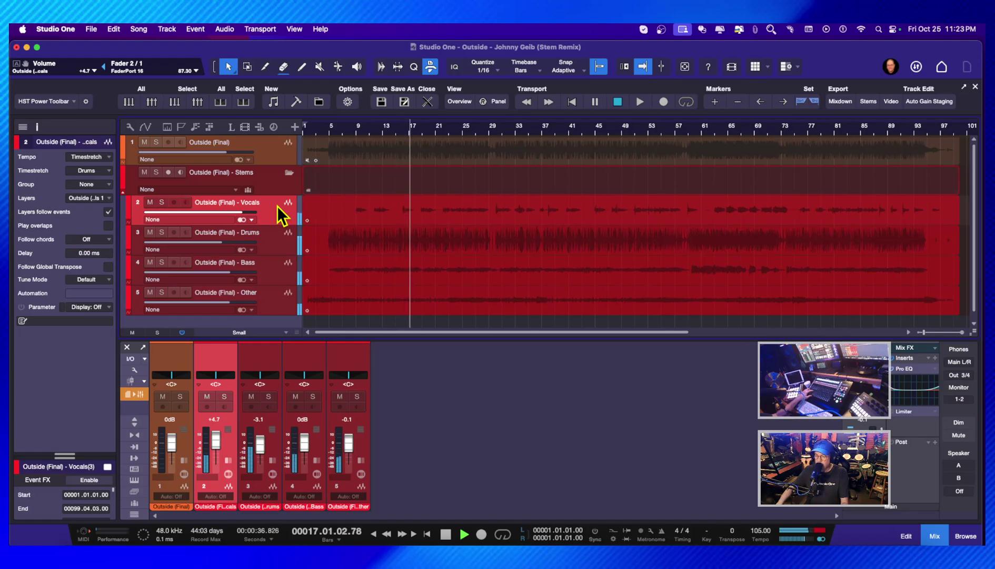
key(space)
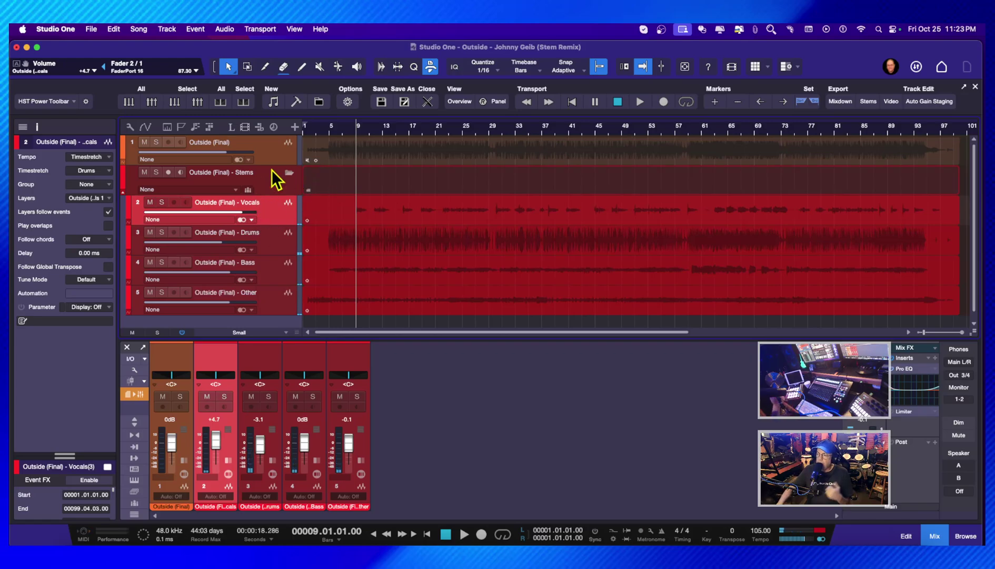
Step: Enlarge the original Outside (Final) track and unmute its audio event with the Mute tool
drag(276, 164, 274, 175)
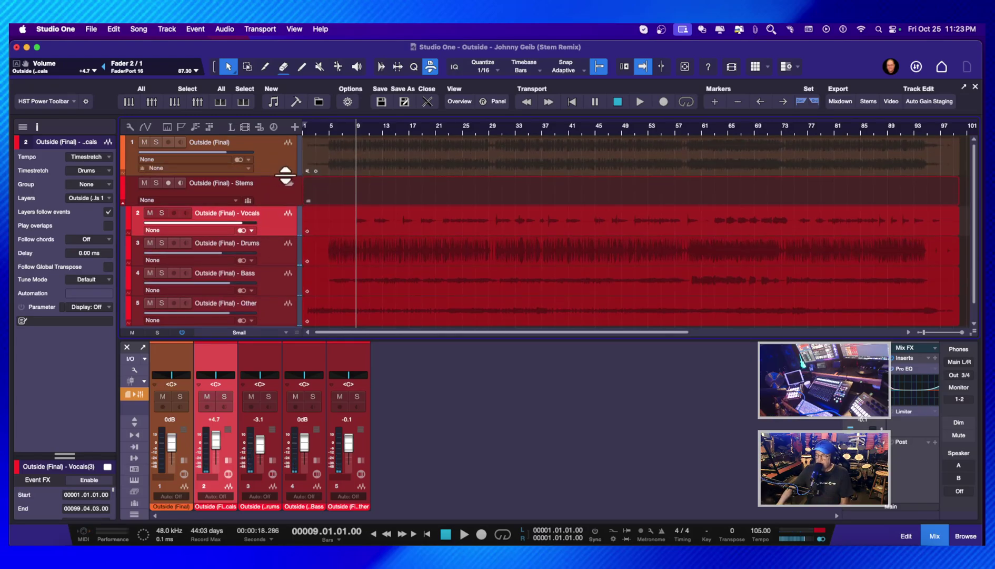
click(399, 157)
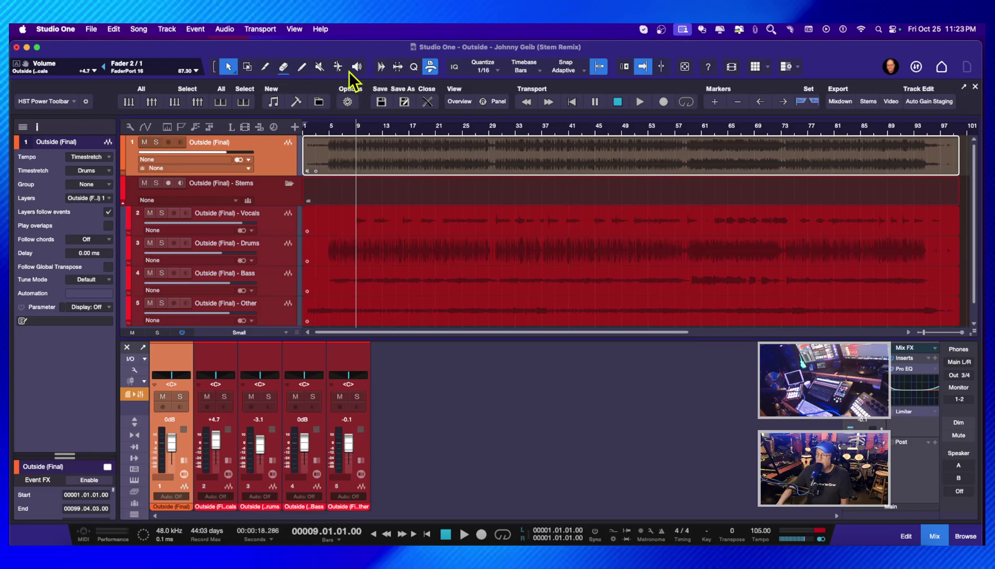
click(320, 67)
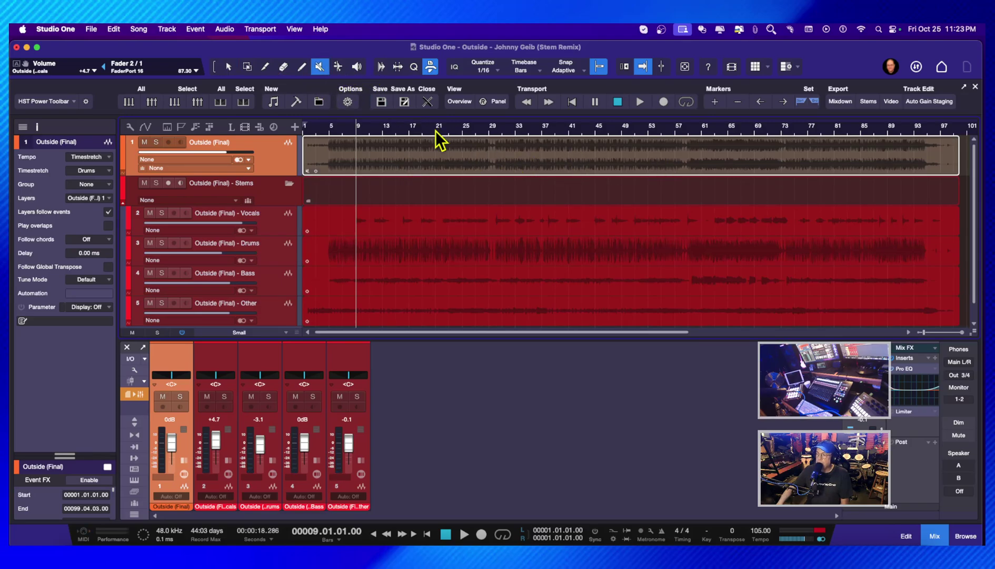
click(456, 160)
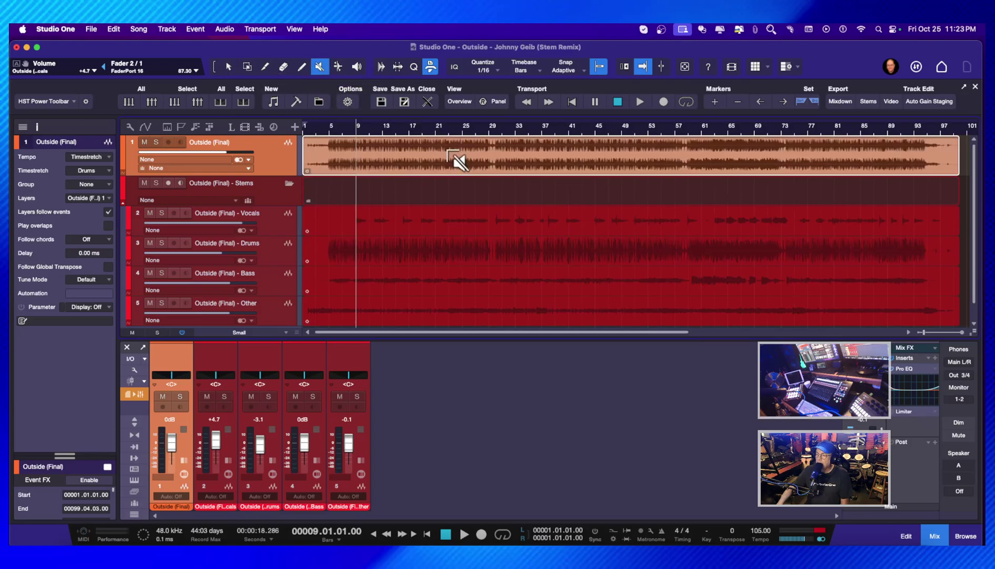
click(230, 67)
right_click(395, 147)
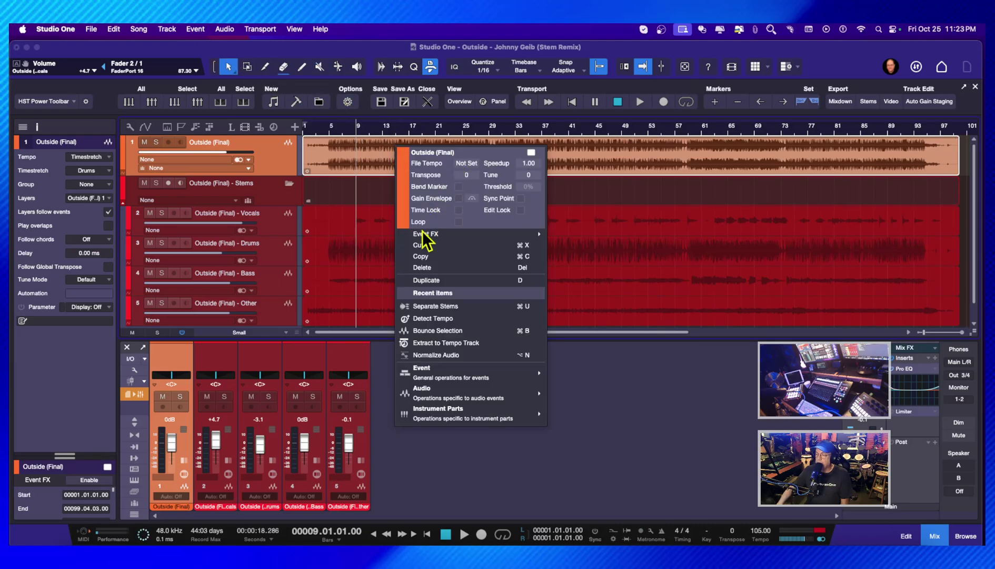
click(342, 159)
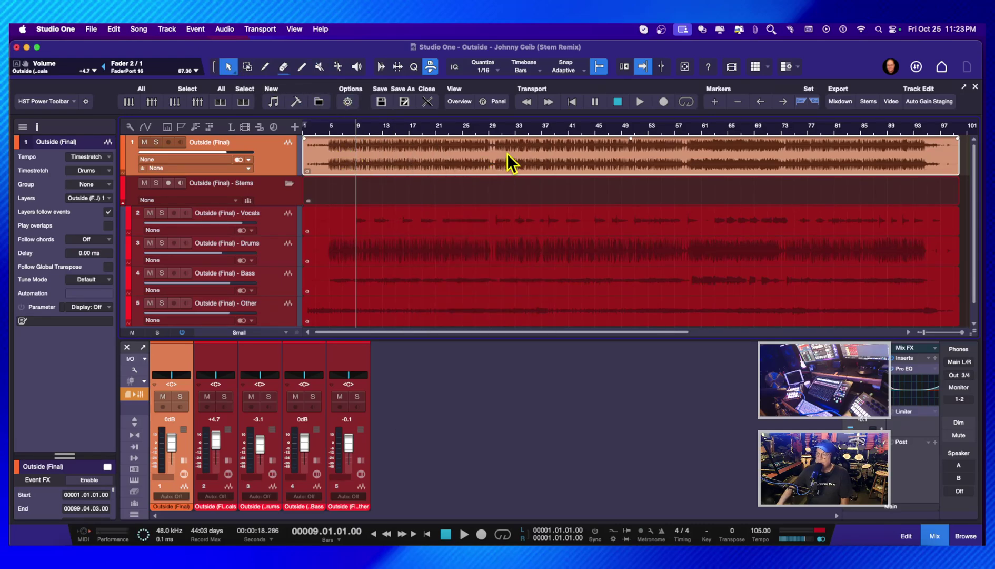
Step: Audition the original Outside (Final) track in solo from bar 9, and clear the solo
click(156, 143)
key(space)
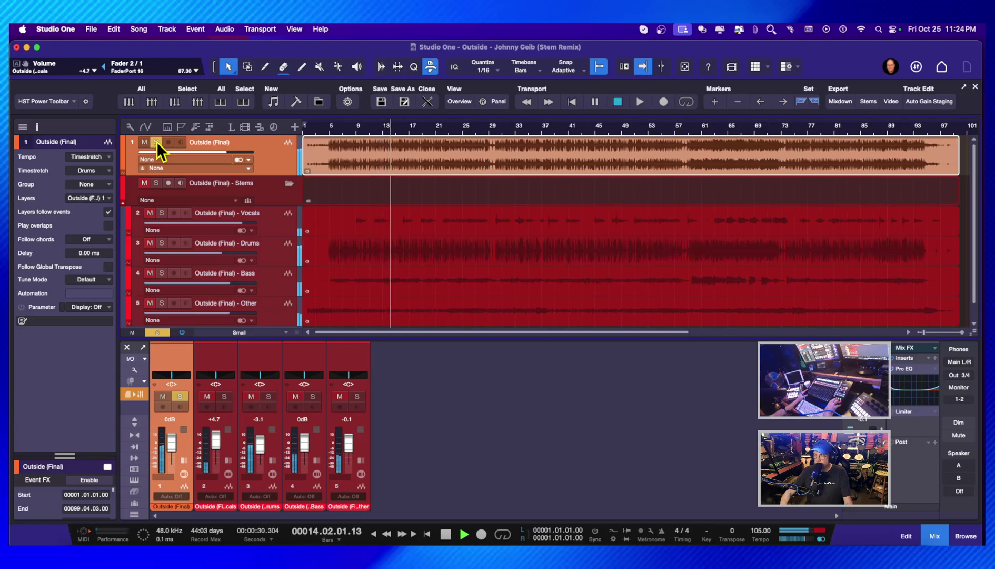
key(space)
click(153, 142)
Step: Mute the original Outside (Final) track and play the stems, setting the Vocals stem to +3.3 dB
click(145, 142)
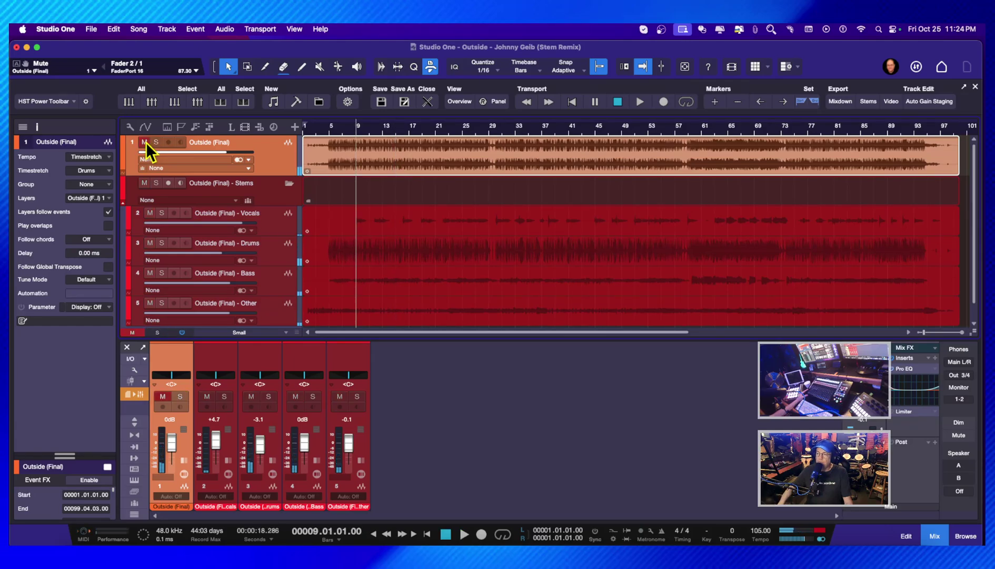
key(space)
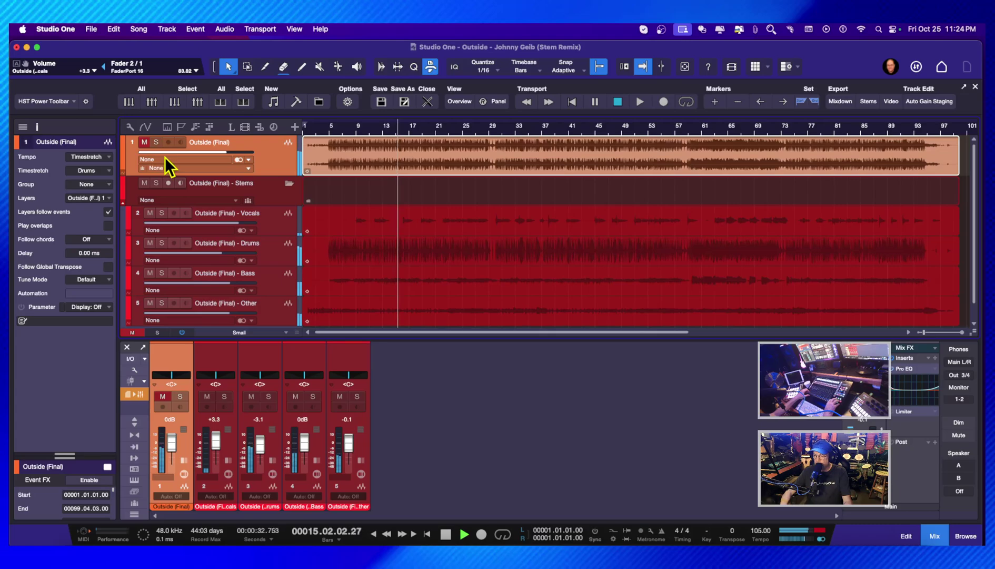
key(space)
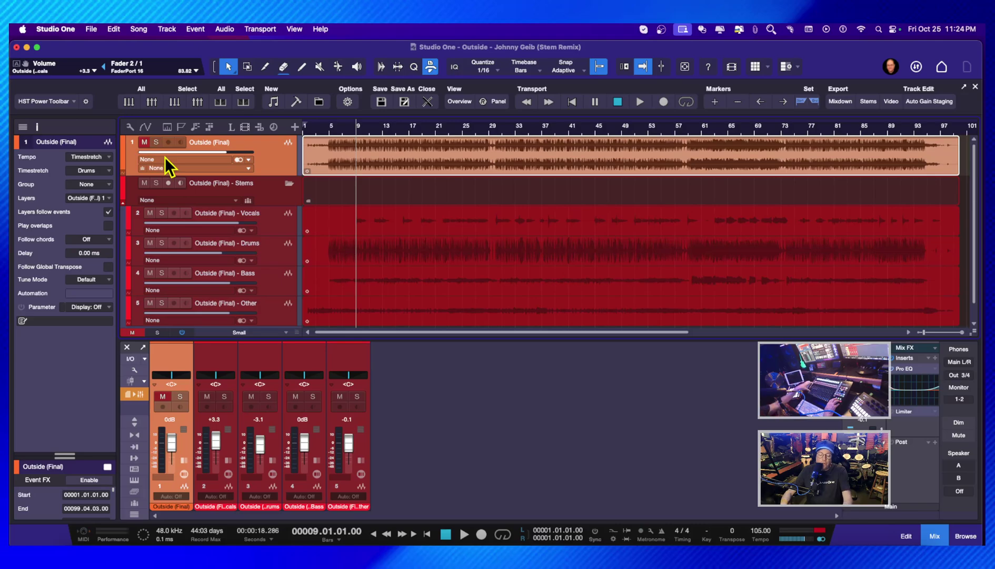
Step: Audition the Vocals stem in solo from the start of the song, and clear the solo
key(s)
key(comma)
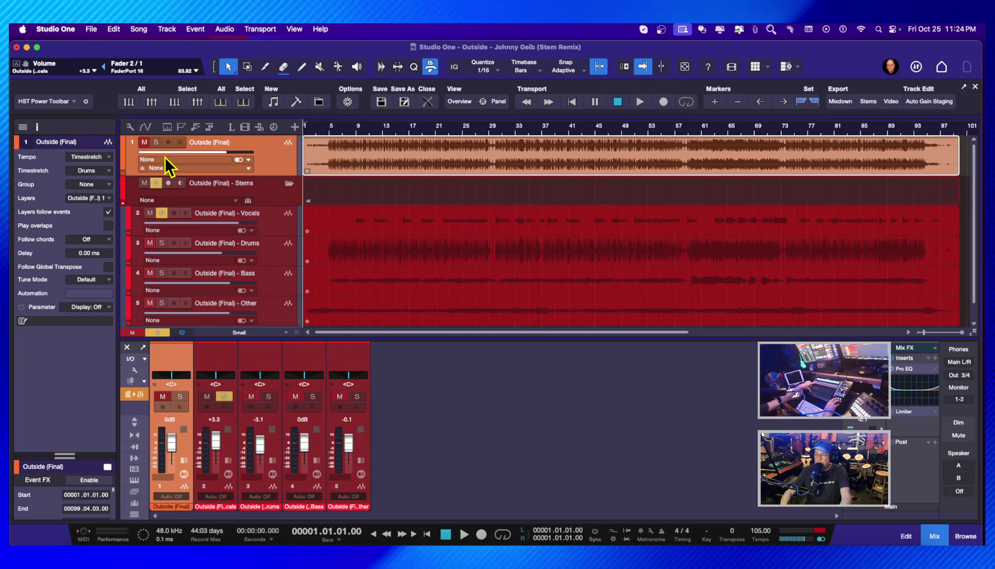
key(space)
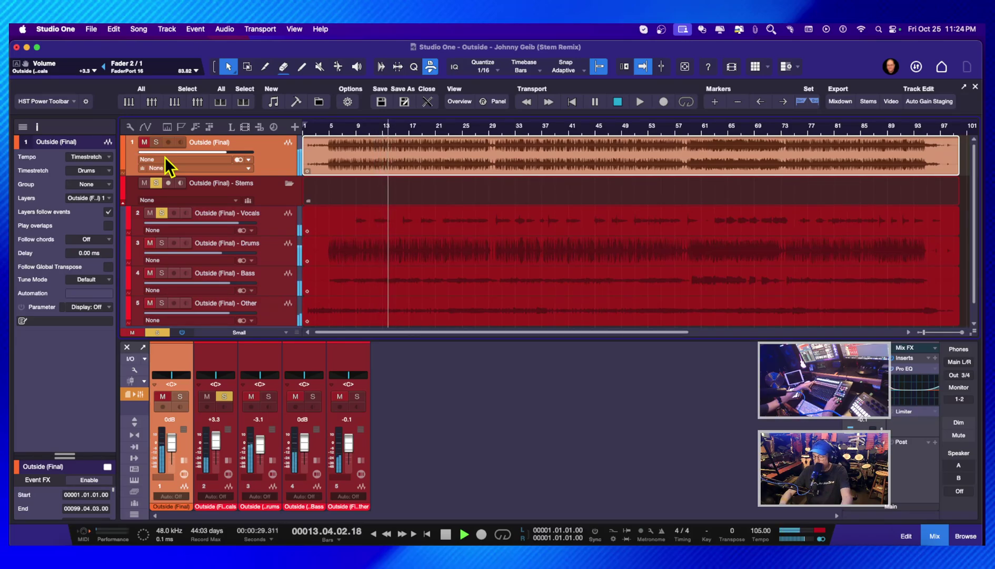
key(space)
key(shift+s)
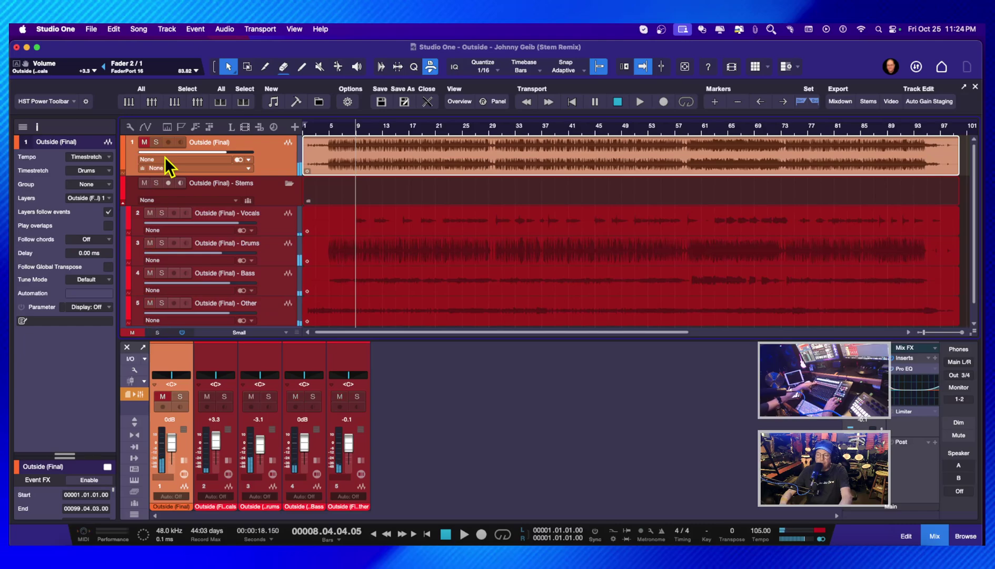
Step: Audition the Drums stem in solo from bar 9, and stop playback
key(s)
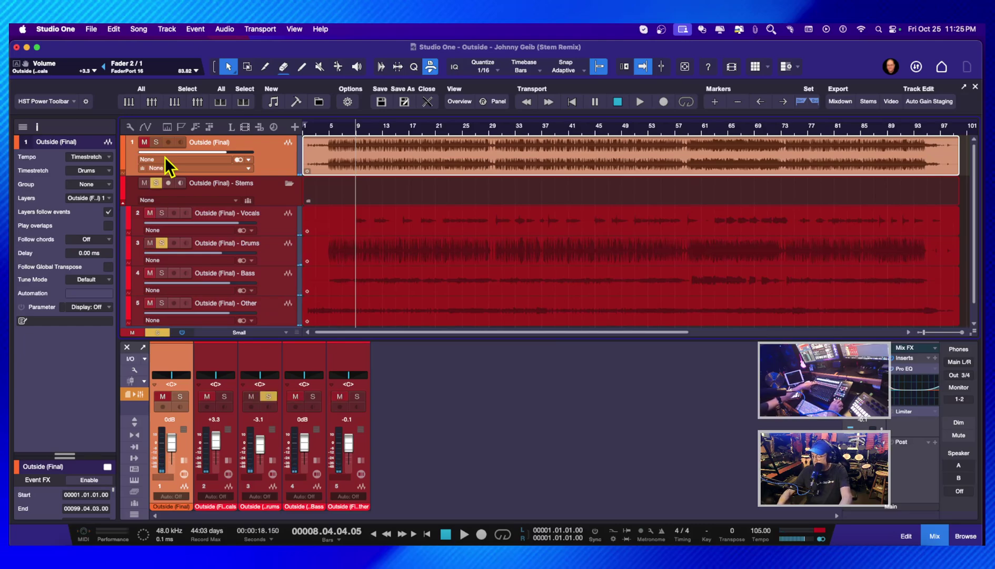
key(space)
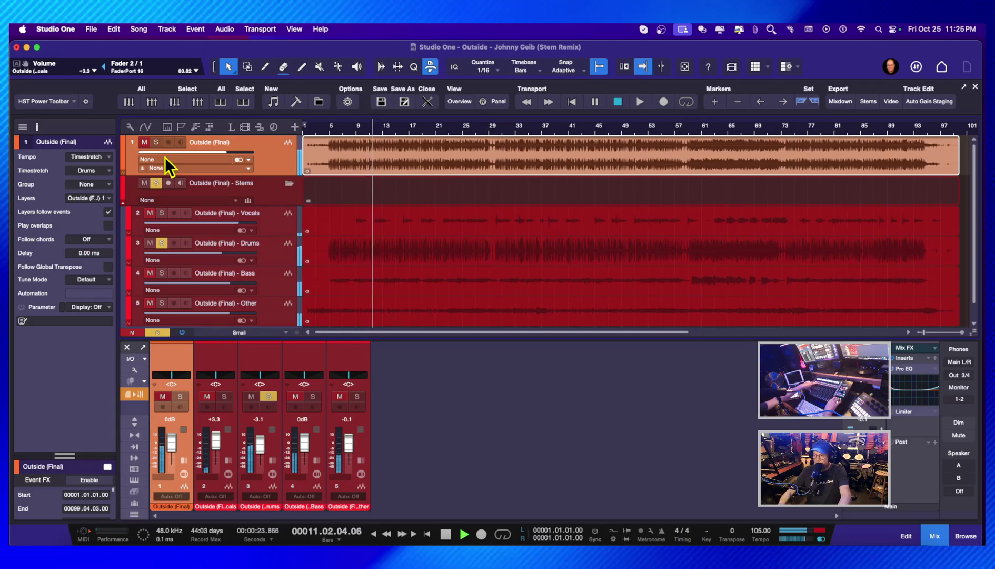
key(space)
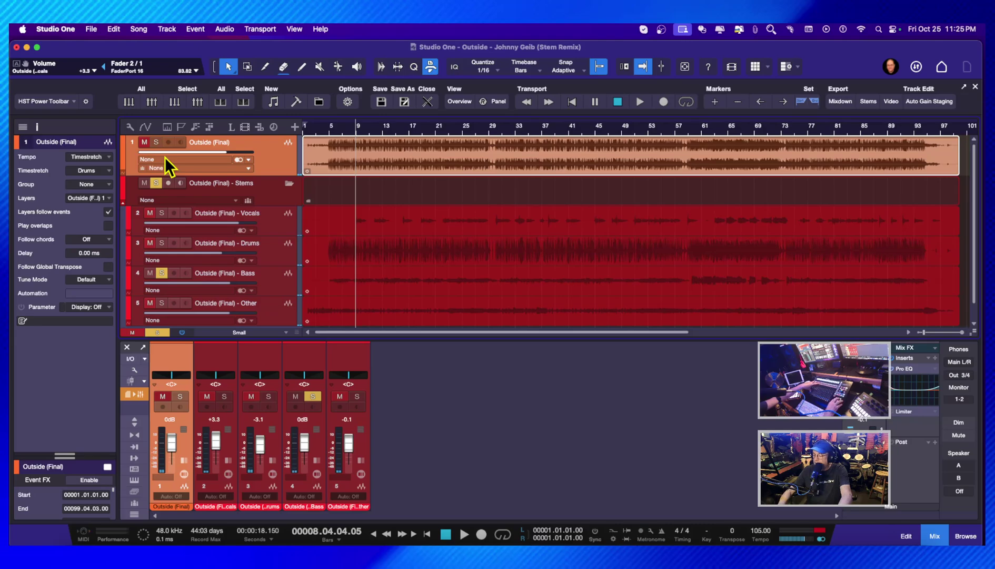
Step: Audition the Bass stem and the Other stem in solo one after the other from bar 9, and clear the solo
key(space)
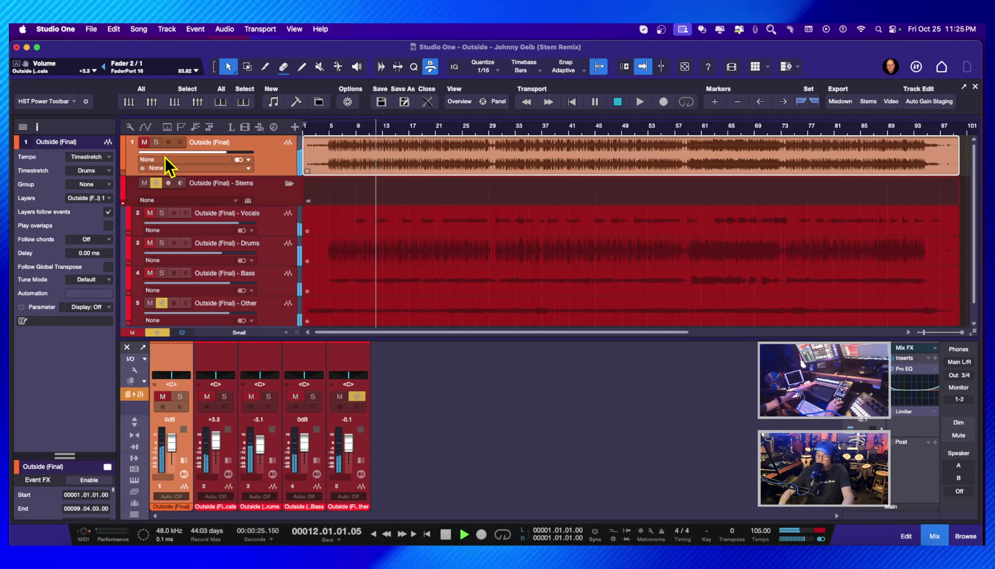
key(space)
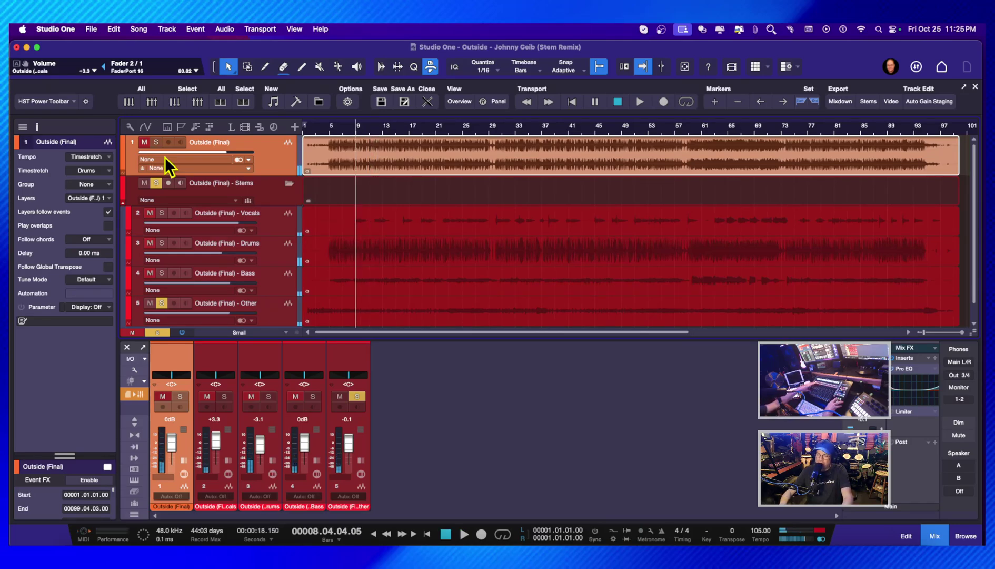
key(space)
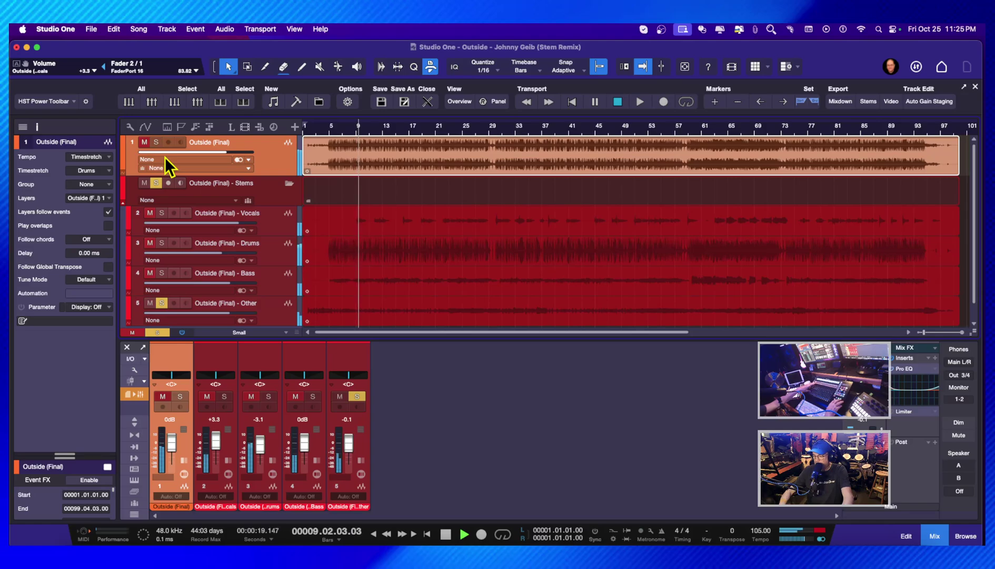
key(space)
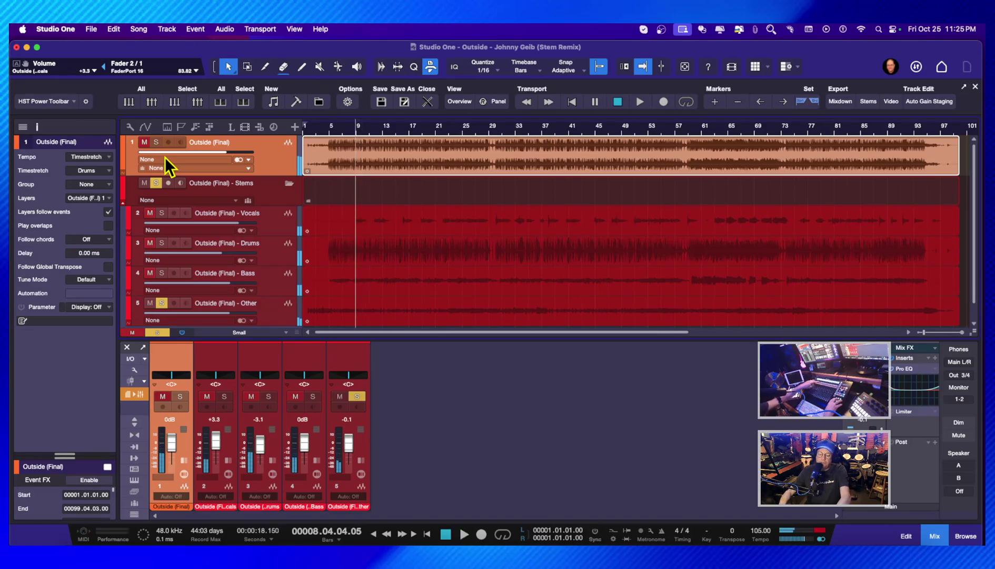
key(shift+s)
Step: Play the full stem mix, solo the original Outside (Final) track during playback to compare, and return to the stems with the original muted
key(space)
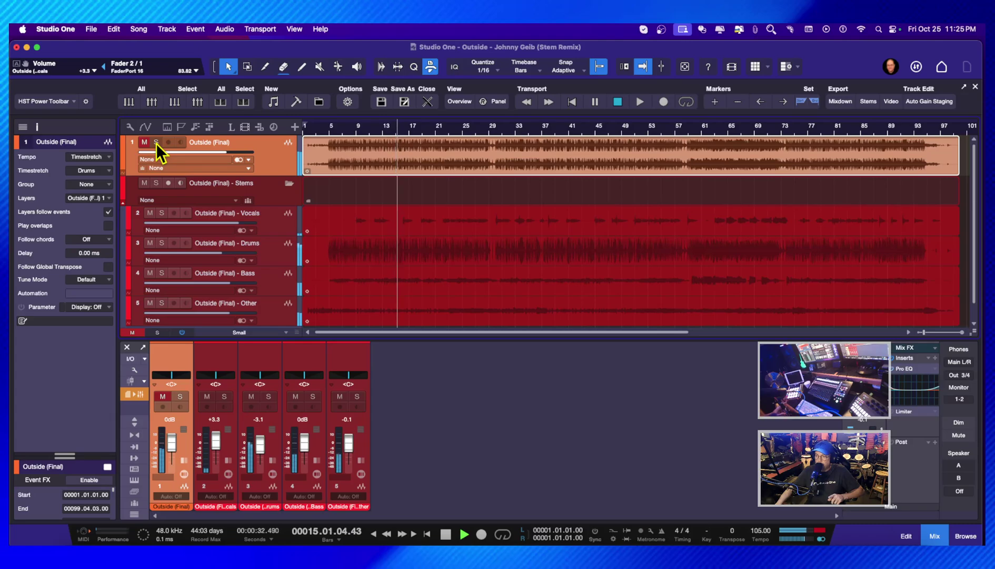
click(156, 142)
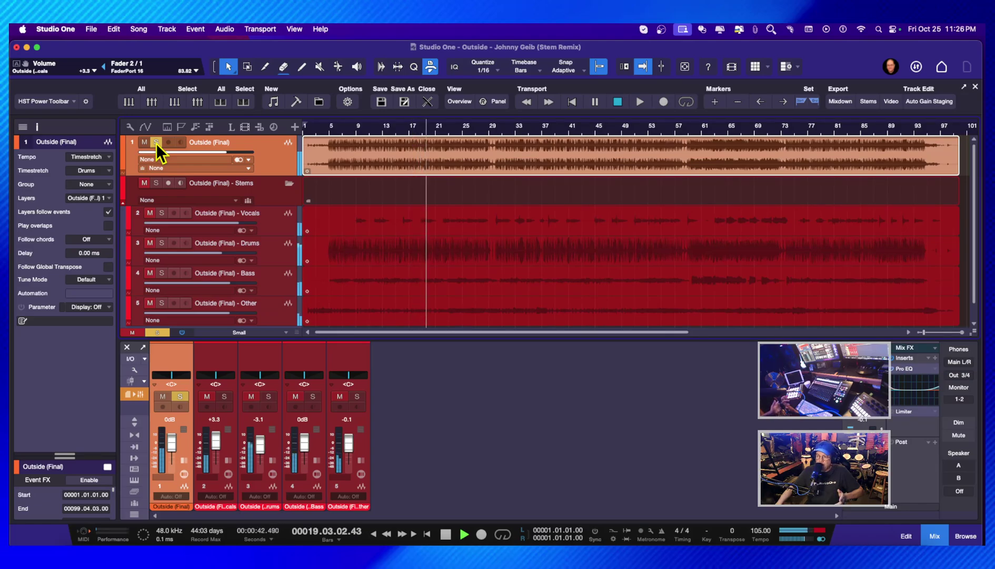
click(155, 143)
click(144, 142)
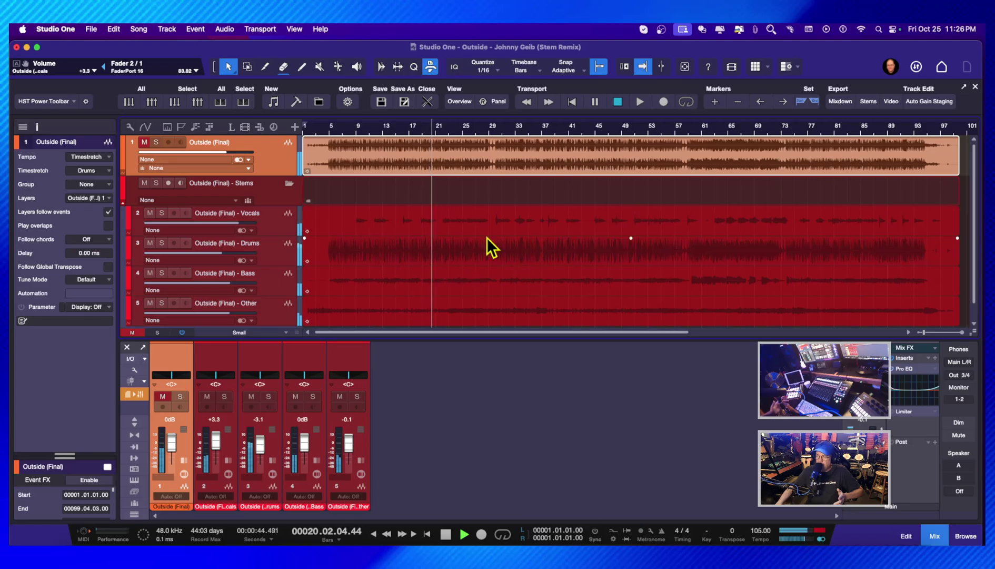